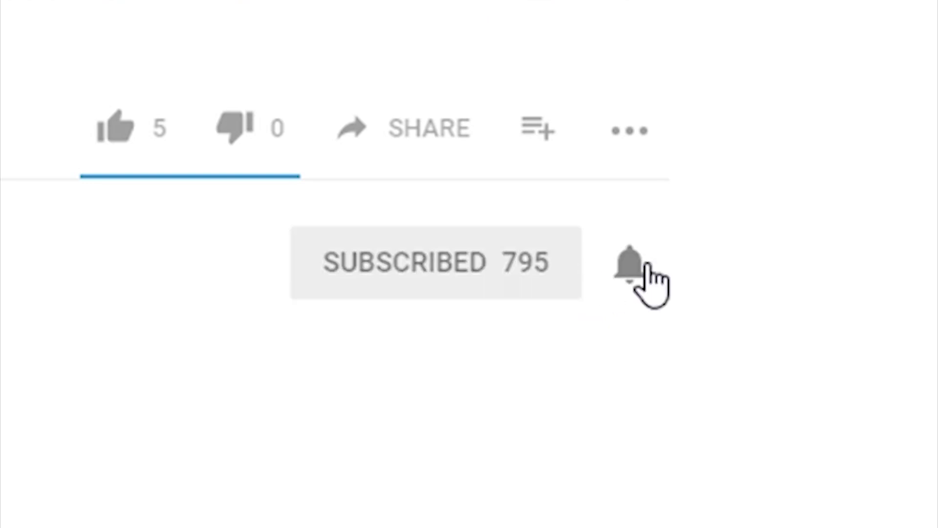
Step: Open the Cross Platform Native Plugins - Ultra Pack Asset Store page listing $39.99
click(647, 265)
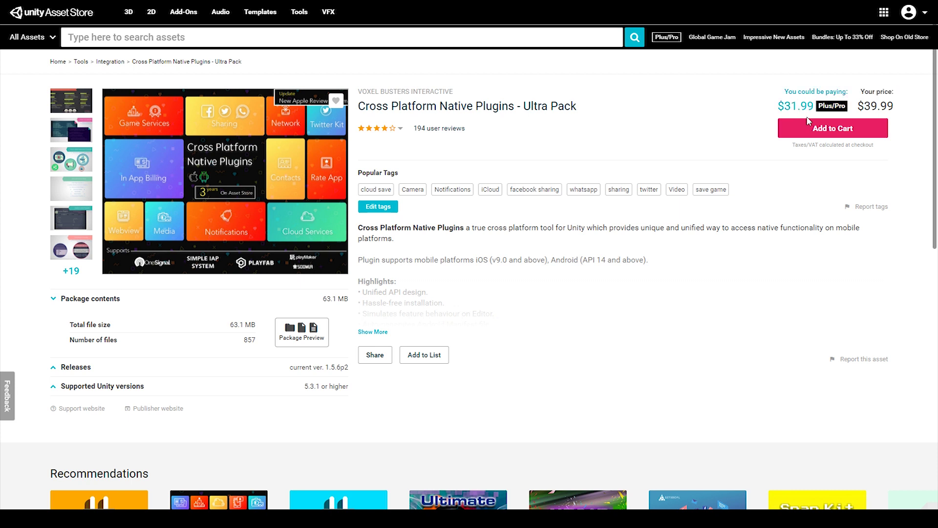
Step: Highlight the Ultra Pack's discounted and regular price on the store page
drag(807, 107, 924, 110)
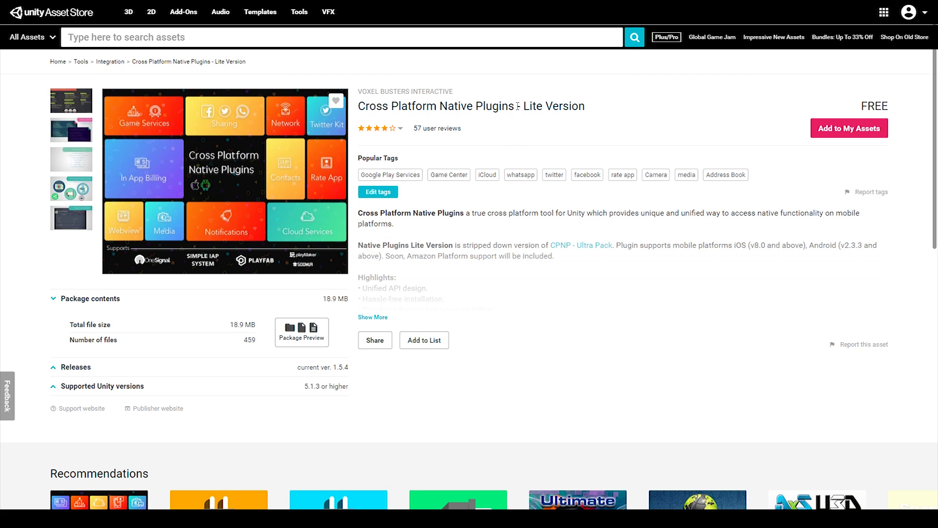
Step: Expand the Lite Version description and highlight its Address Book, Network Connectivity and Sharing features
click(372, 316)
scroll(374, 293, down, 3)
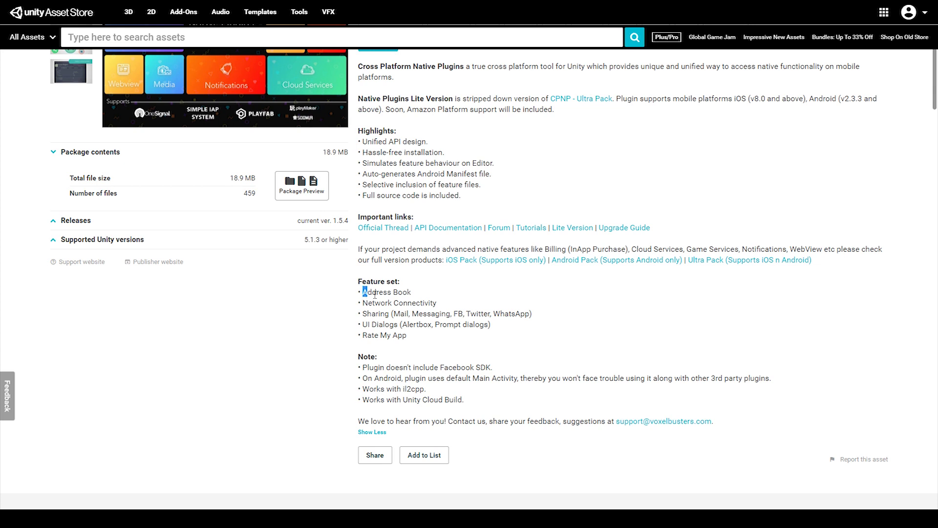
drag(362, 292, 429, 297)
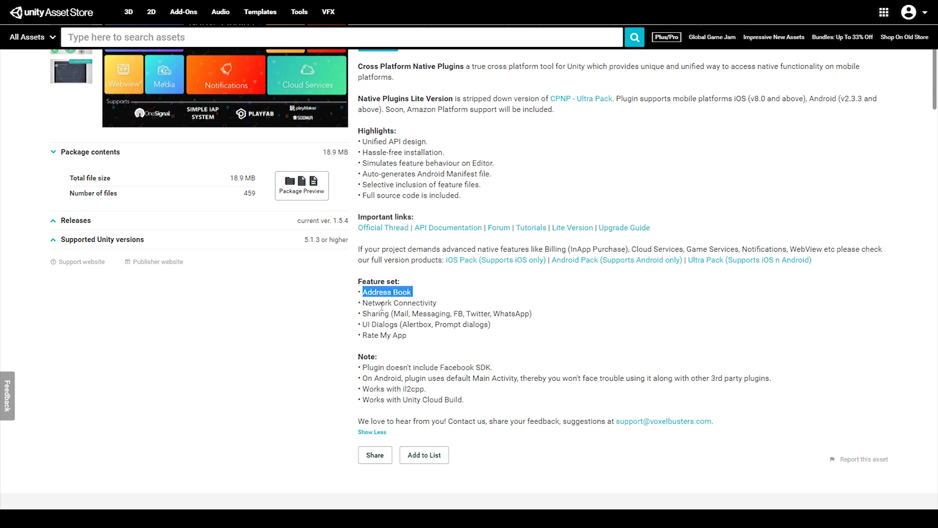
drag(362, 303, 447, 309)
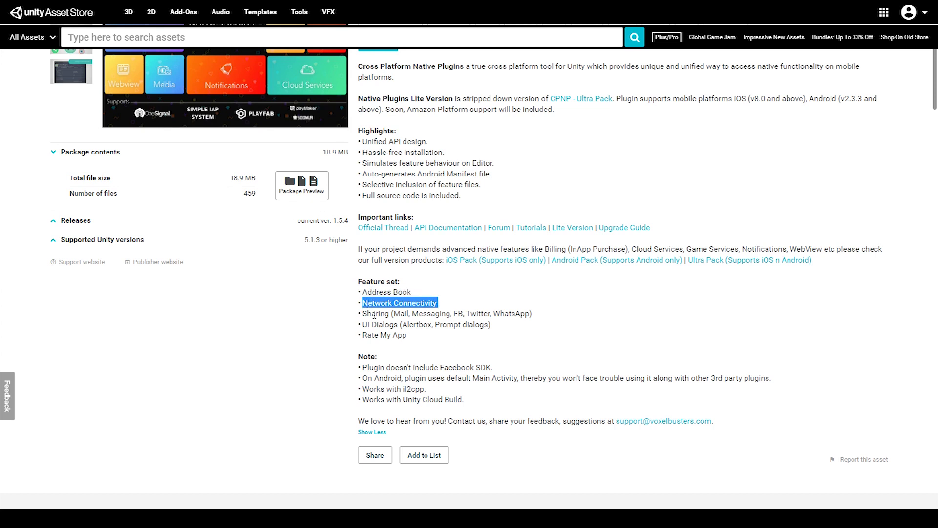
drag(363, 313, 416, 336)
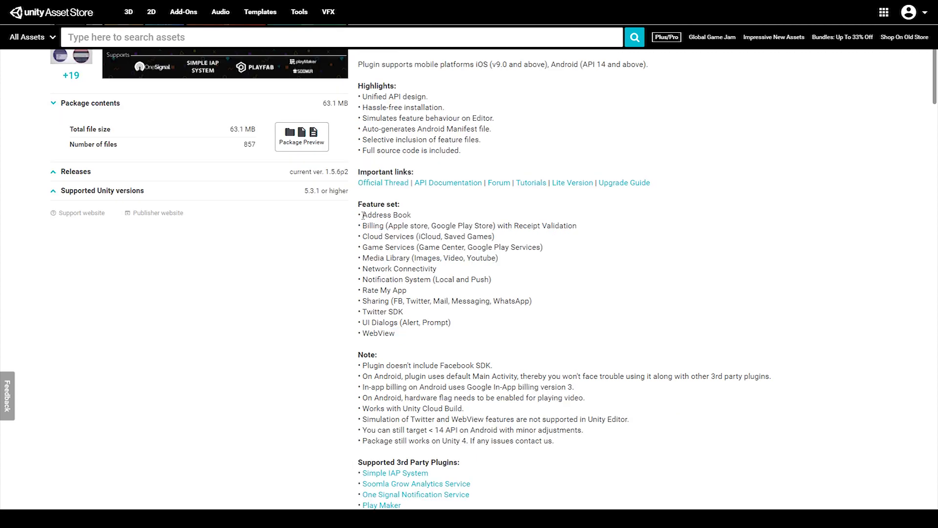
drag(363, 214, 421, 246)
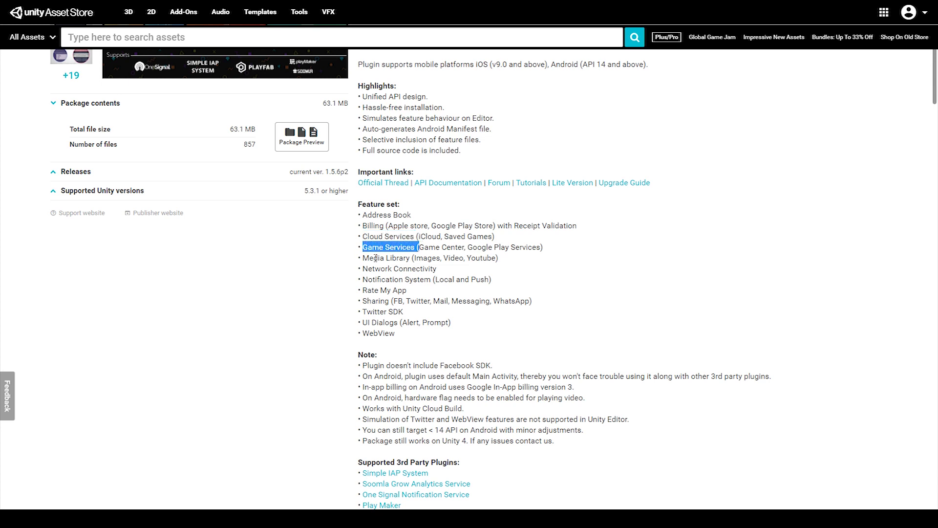
drag(363, 257, 429, 268)
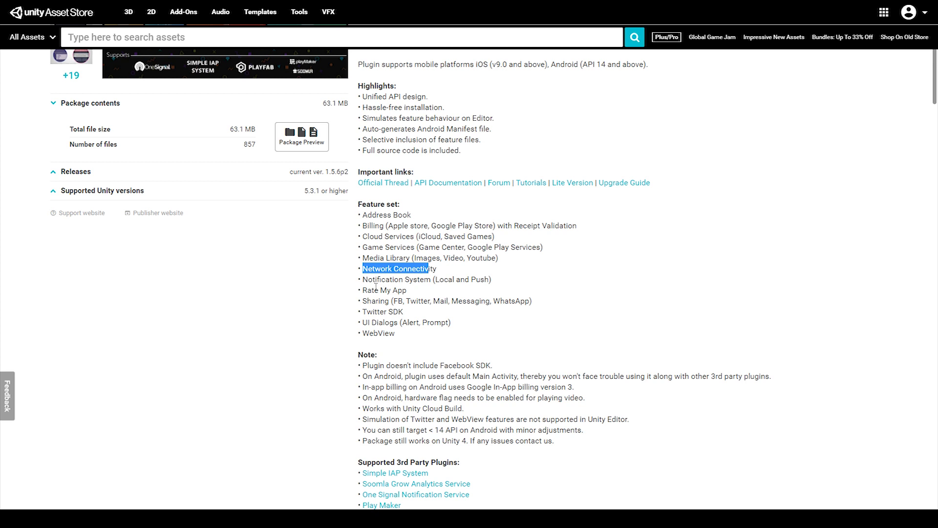
drag(367, 279, 430, 279)
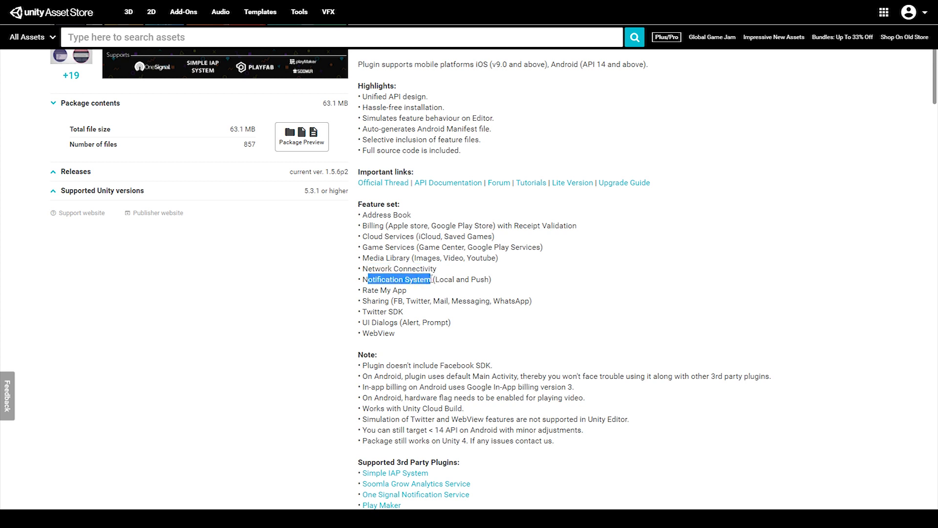
drag(364, 290, 395, 333)
click(365, 322)
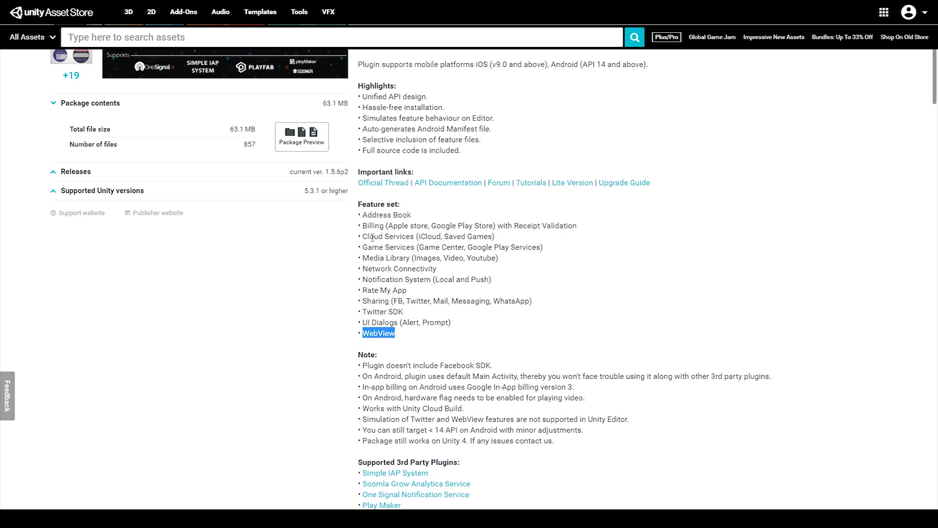
scroll(372, 238, down, 2)
scroll(373, 234, up, 6)
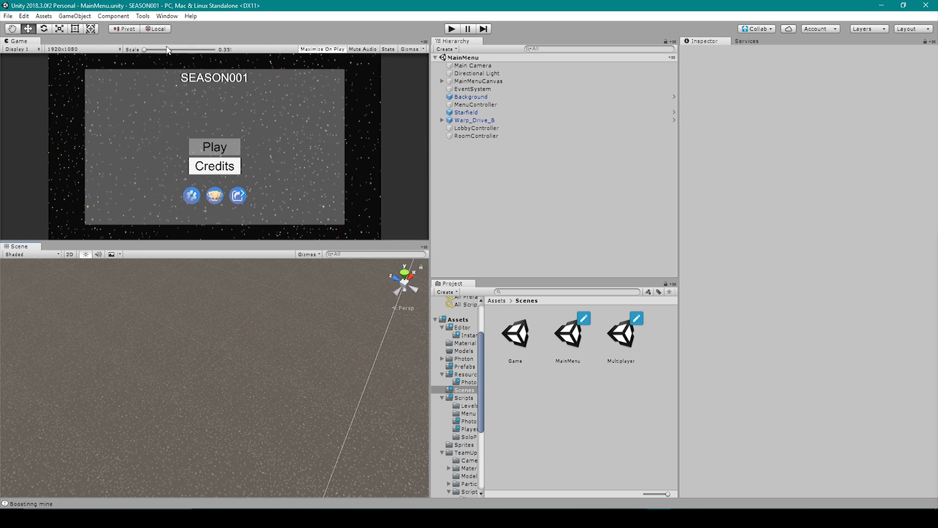
Step: Open the editor's Asset Store from Window, search 'cros pl', and open the Ultra Pack page
click(168, 16)
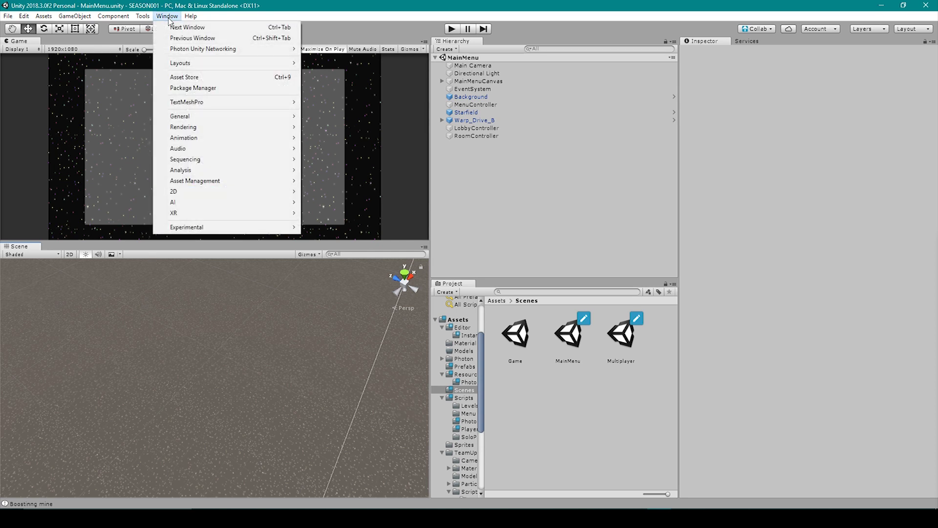
click(173, 77)
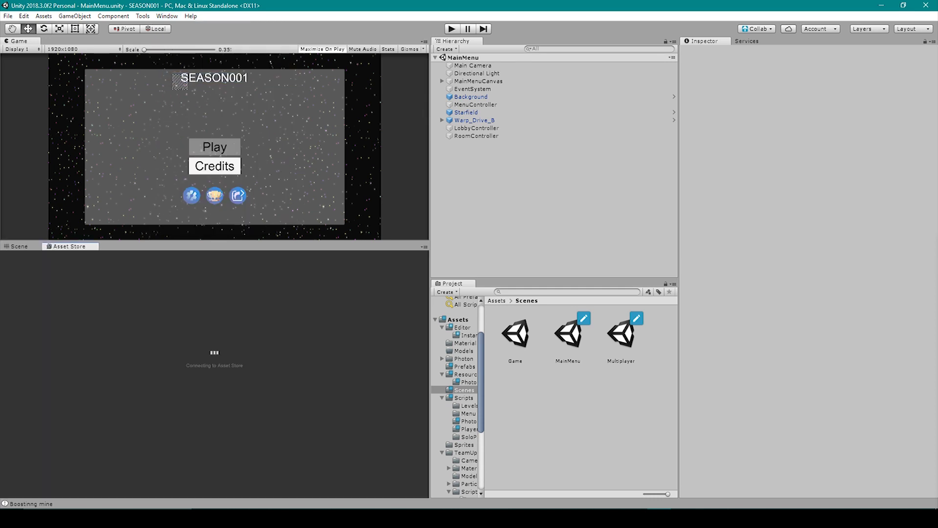
click(115, 279)
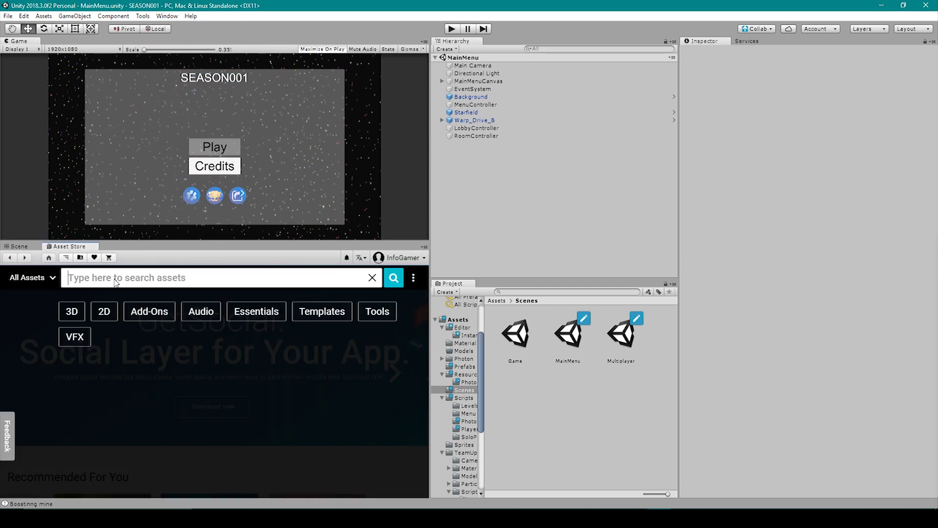
text(cross)
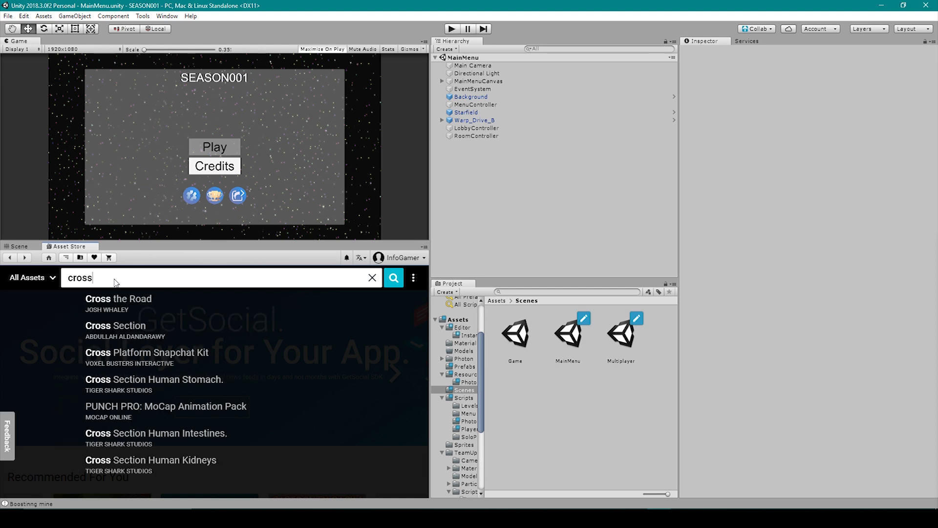
text(pl)
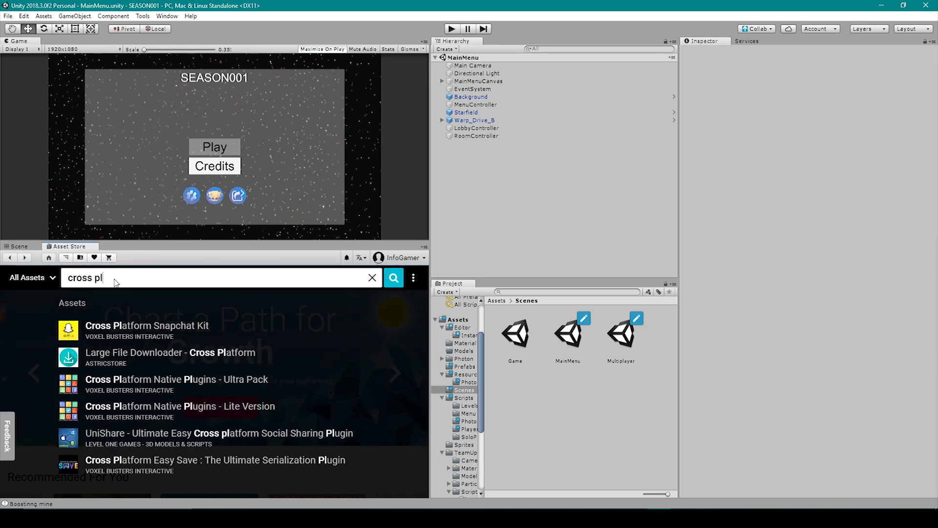
click(182, 391)
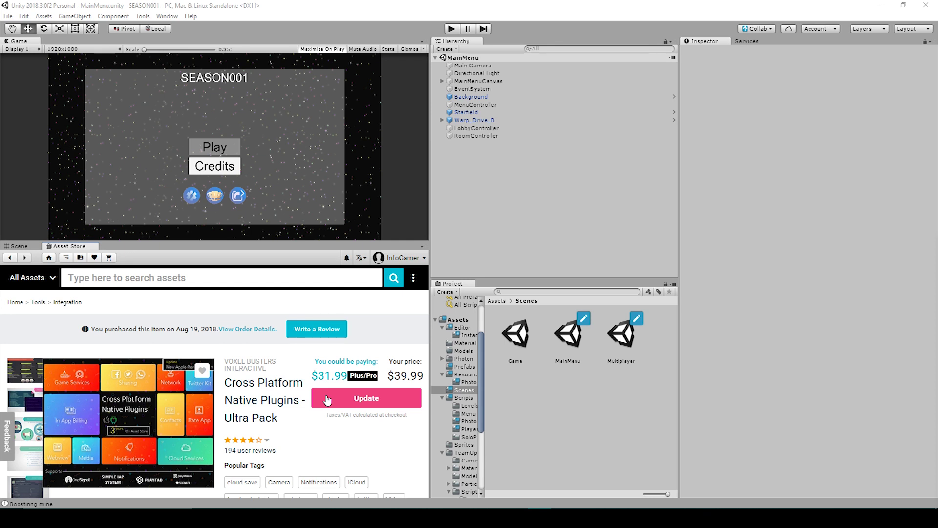
Step: Update the Ultra Pack to its latest version, then start importing the downloaded package
click(355, 403)
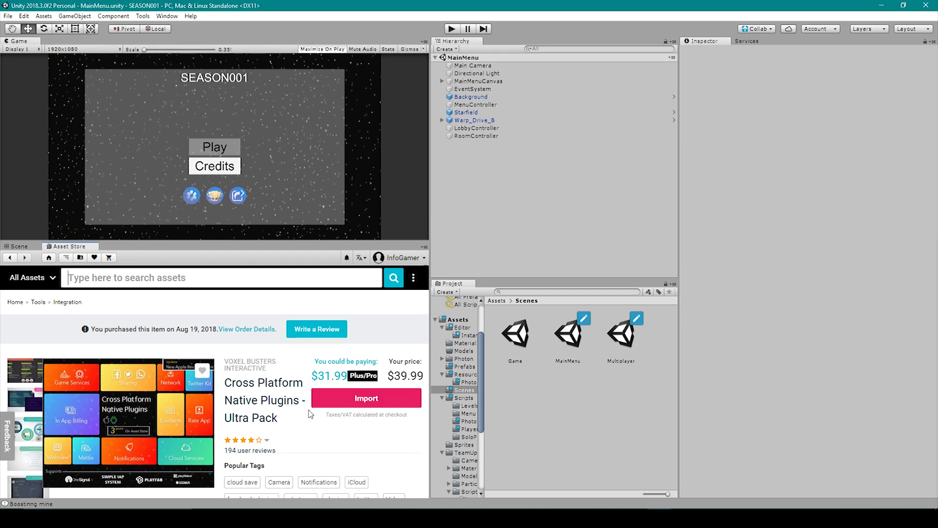
click(359, 399)
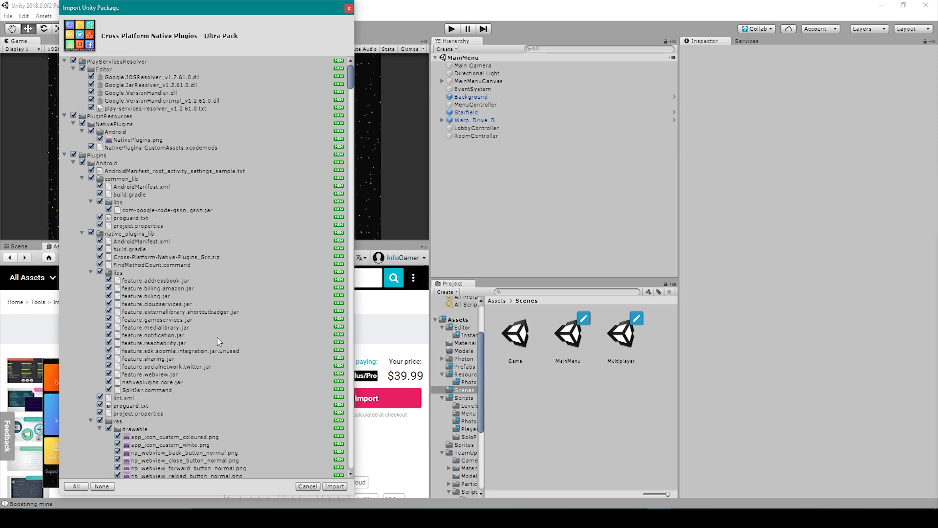
Step: Review the fully checked package file list and import all Ultra Pack files
scroll(199, 252, down, 3)
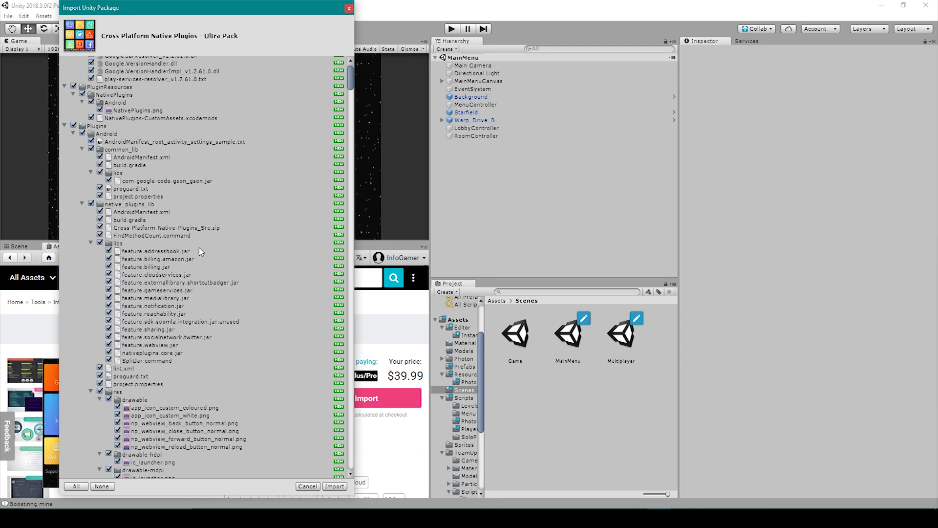
scroll(200, 251, down, 20)
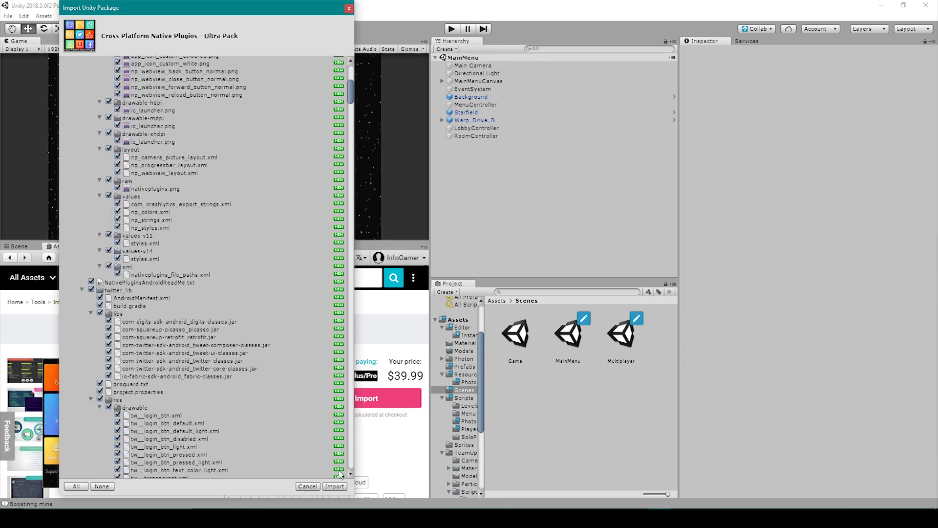
click(339, 487)
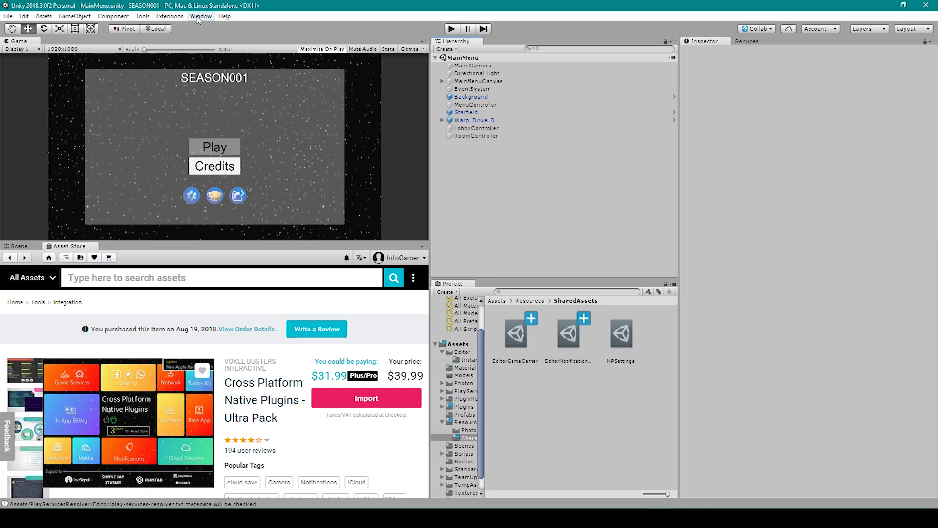
Step: Open NPSettings from Window > Voxel Busters > NativePlugins > Open NPSettings
click(197, 17)
mouse_move(221, 80)
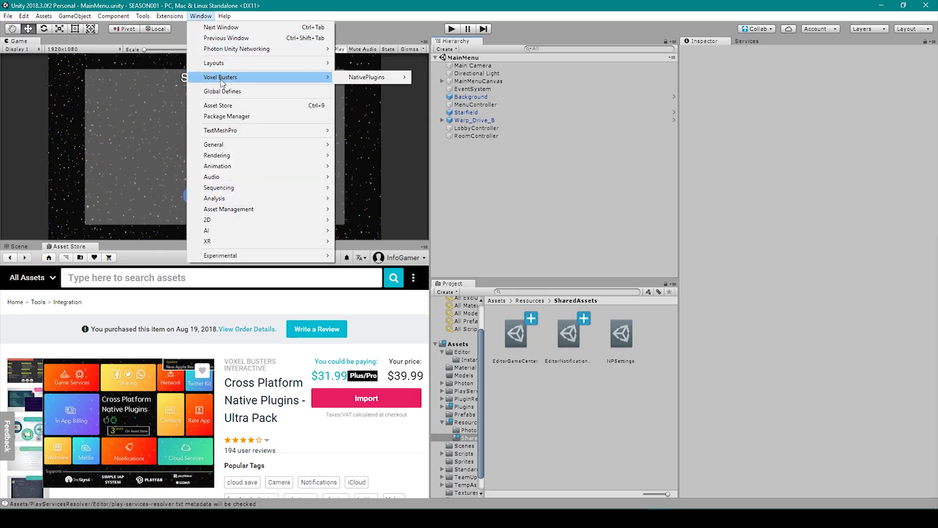
mouse_move(404, 79)
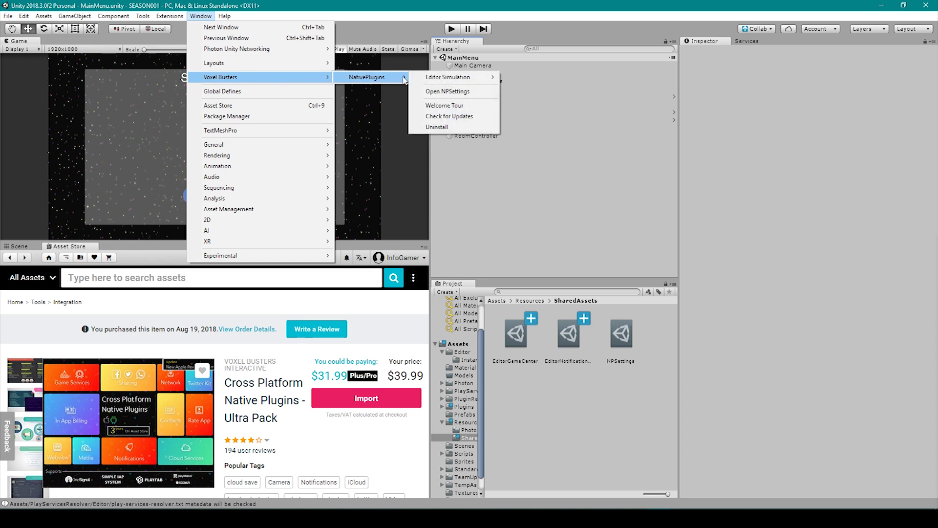
click(553, 11)
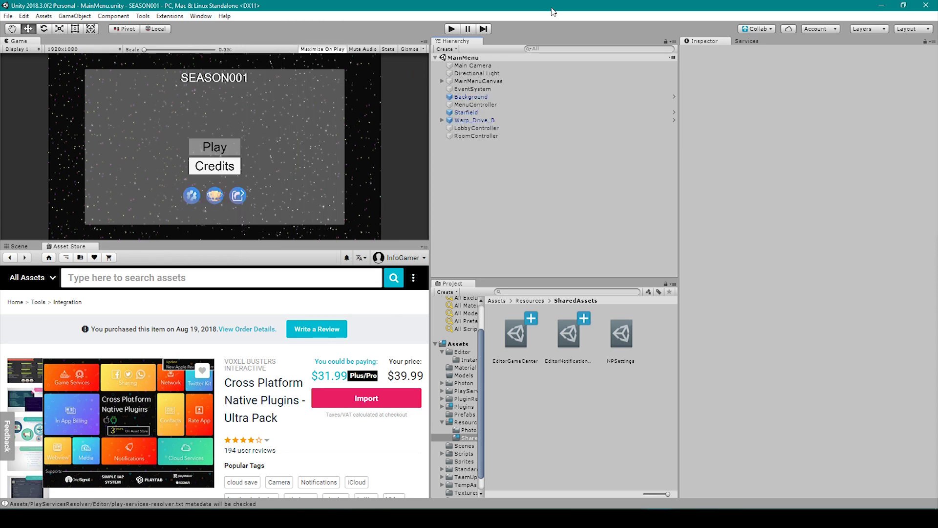
click(201, 15)
mouse_move(220, 78)
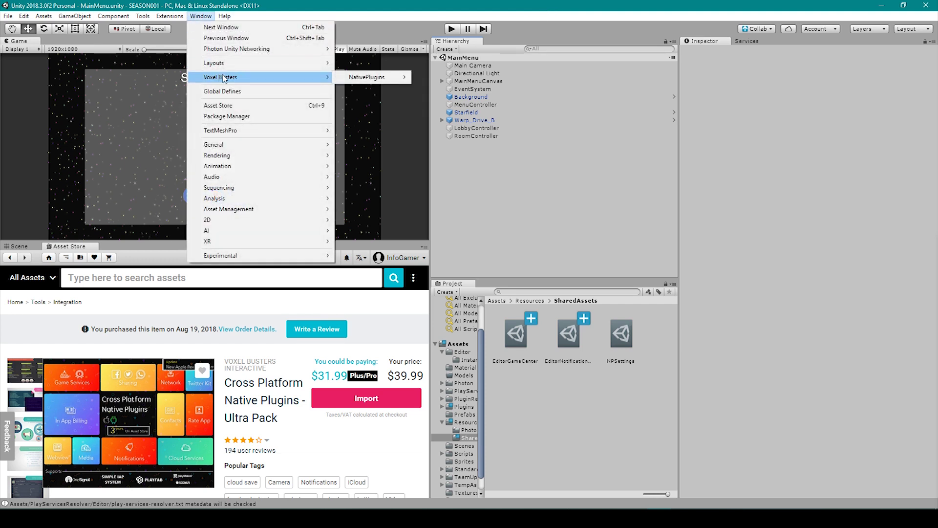
mouse_move(371, 78)
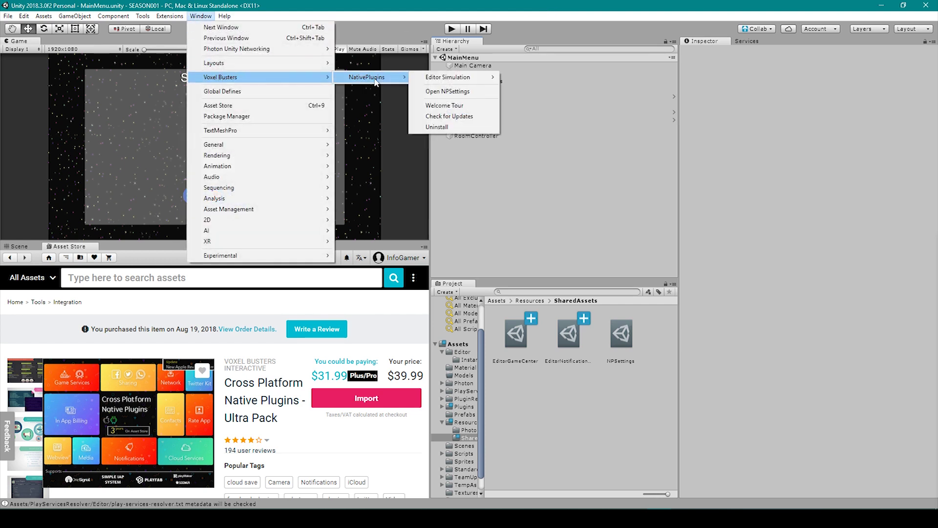
click(458, 91)
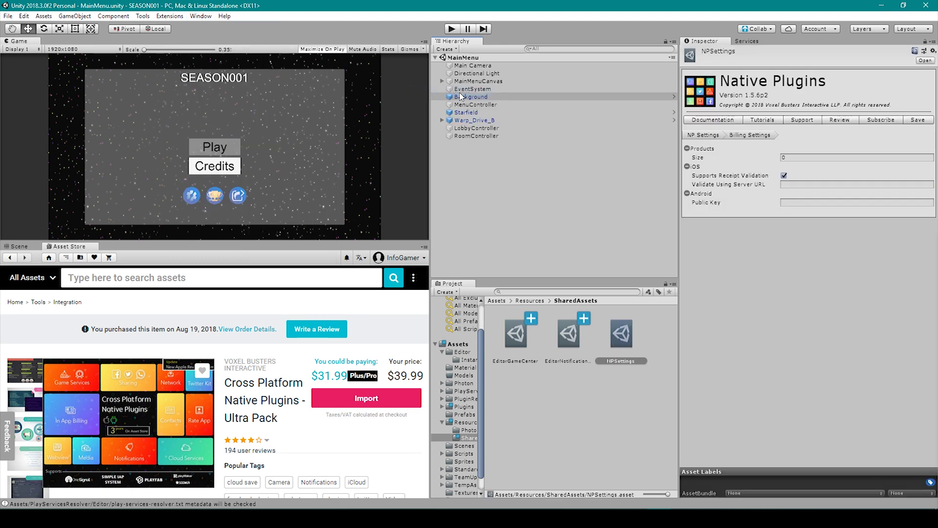
Step: Return to the NP Settings overview of settings categories from billing settings
click(703, 138)
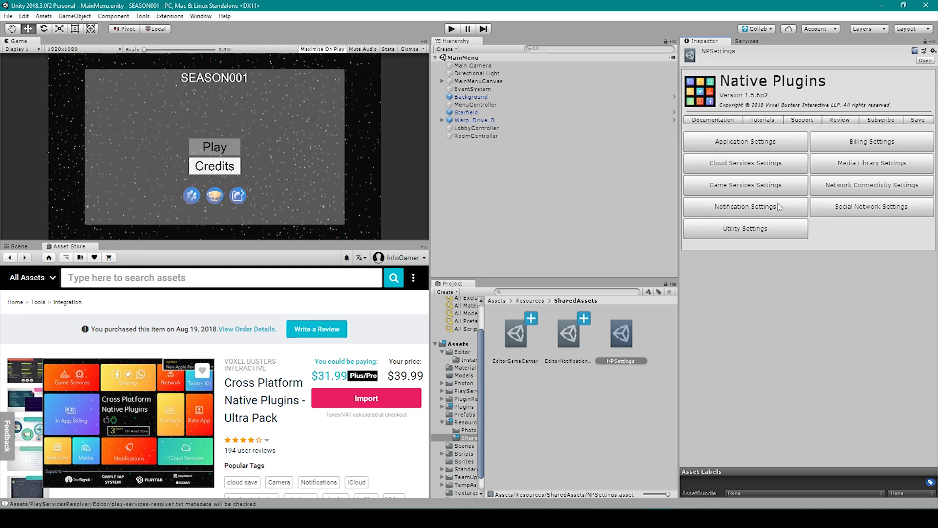
Step: In Application Settings, uncheck all Supported Features from Uses Address Book to Uses Web View
click(752, 147)
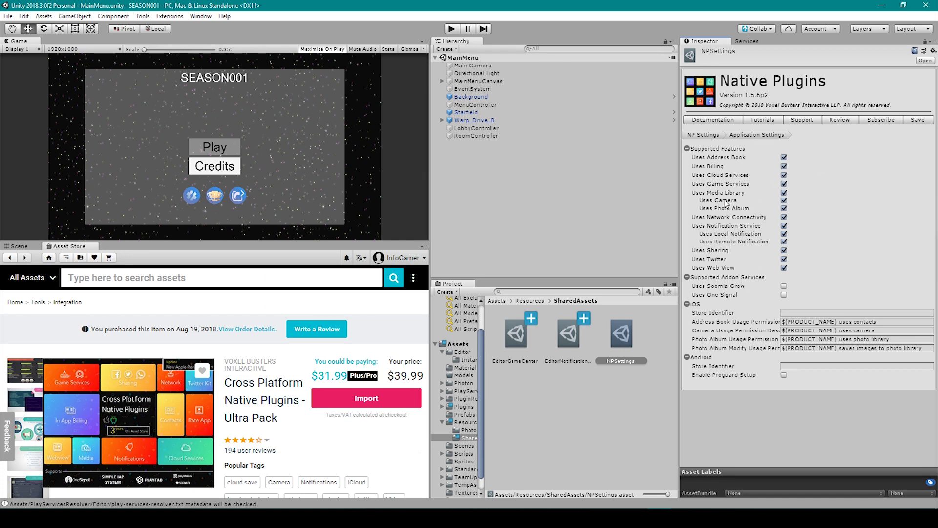
click(784, 158)
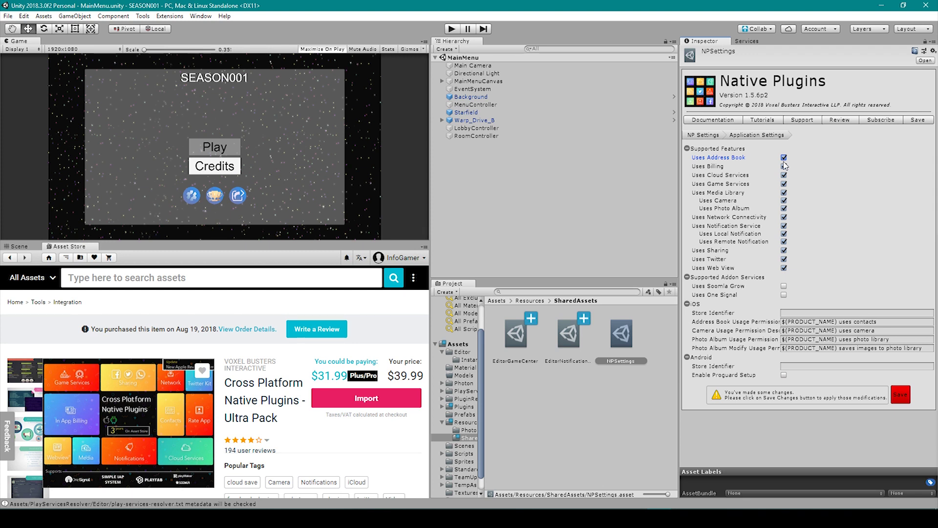
drag(784, 166, 783, 237)
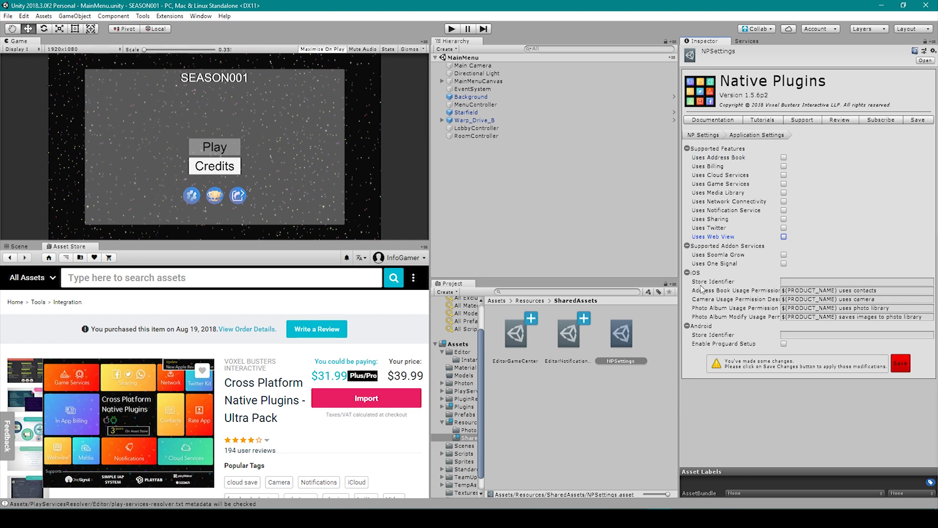